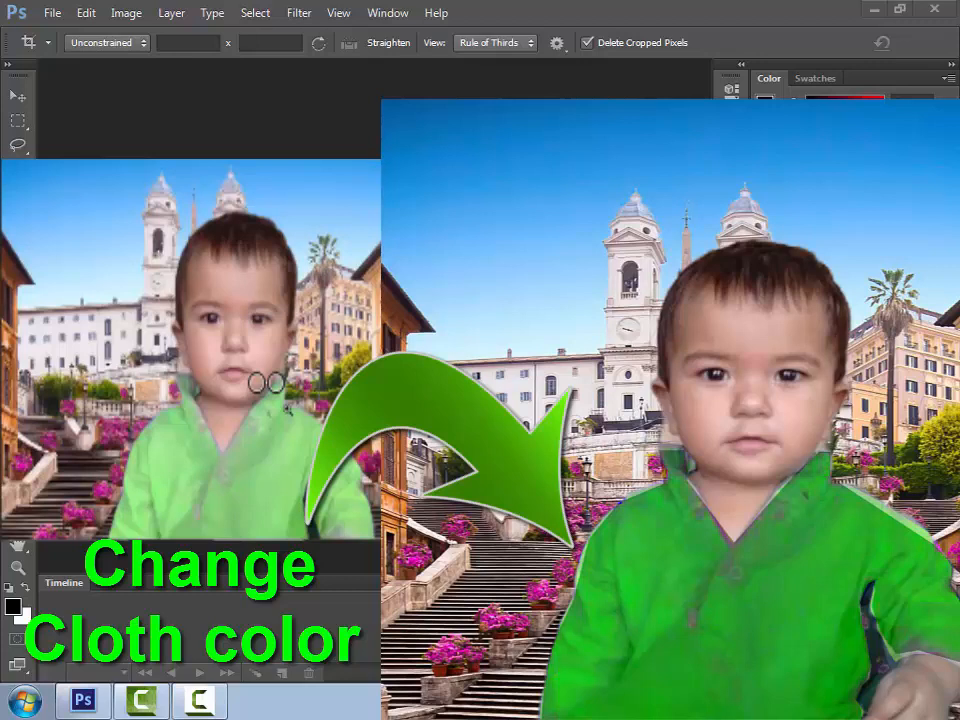
Open the image img_220024928.jpg for editing.
{"action": "left_click", "coordinate": [47, 26]}
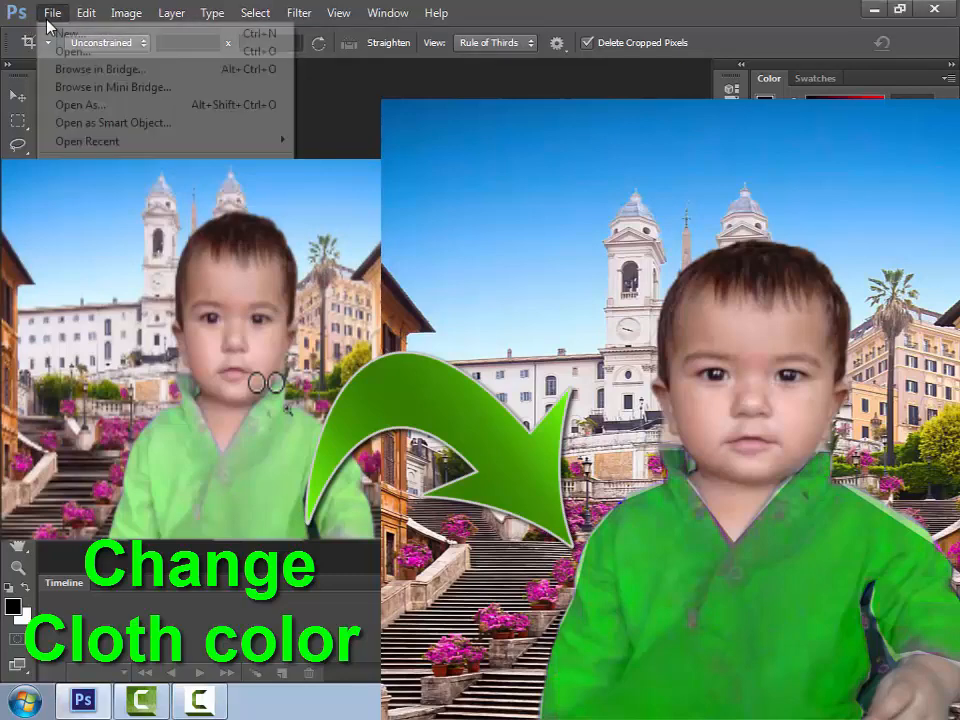
{"action": "left_click", "coordinate": [47, 26]}
{"action": "left_click", "coordinate": [47, 26]}
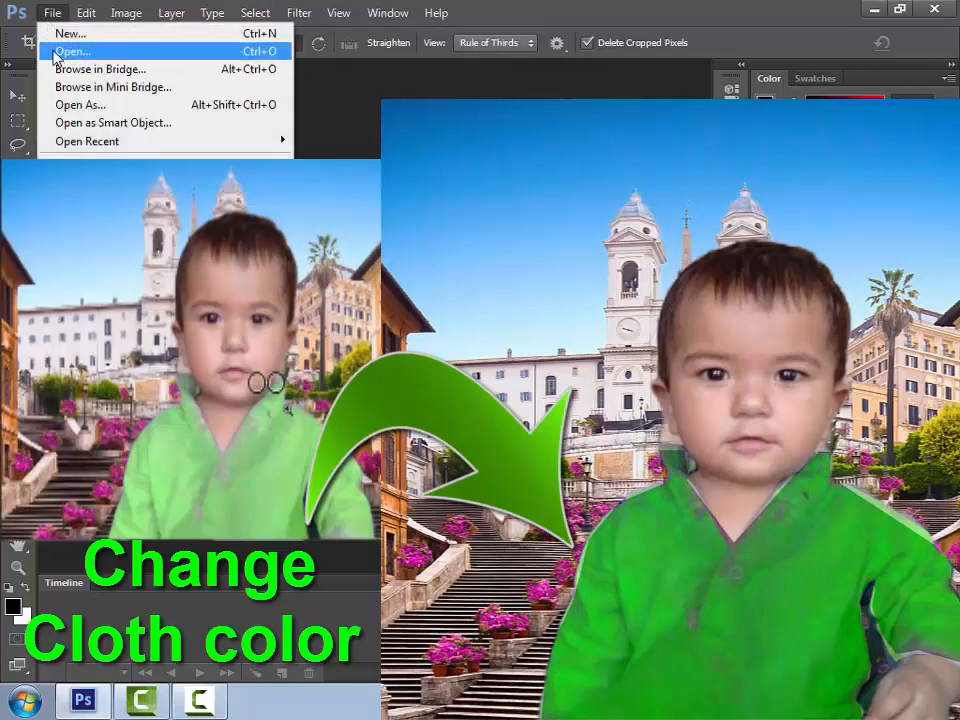
{"action": "left_click", "coordinate": [64, 51]}
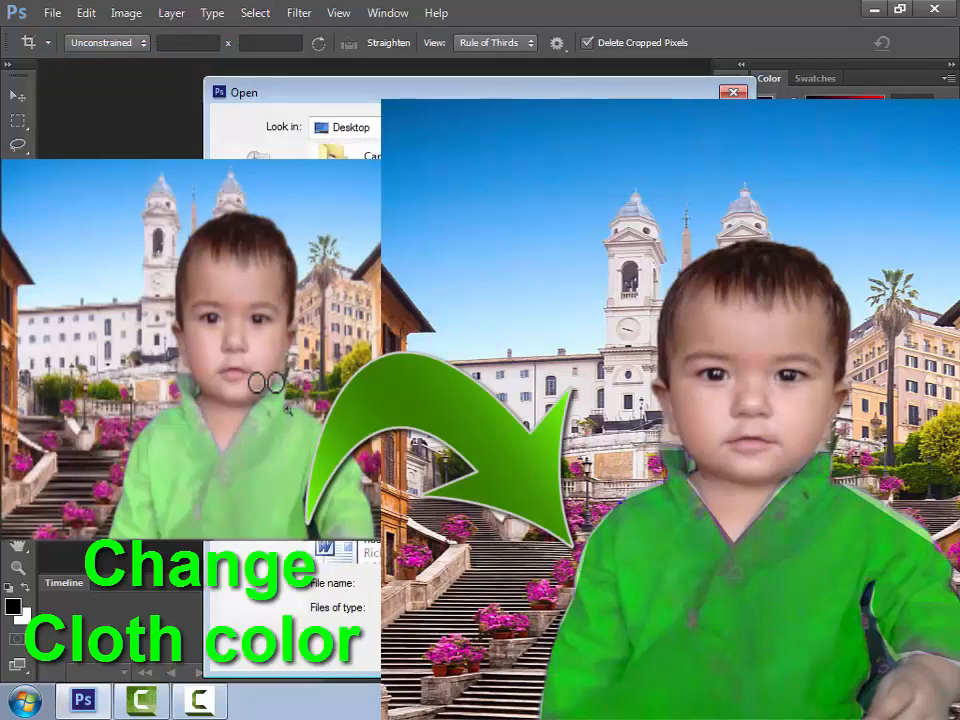
{"action": "key", "text": "Return"}
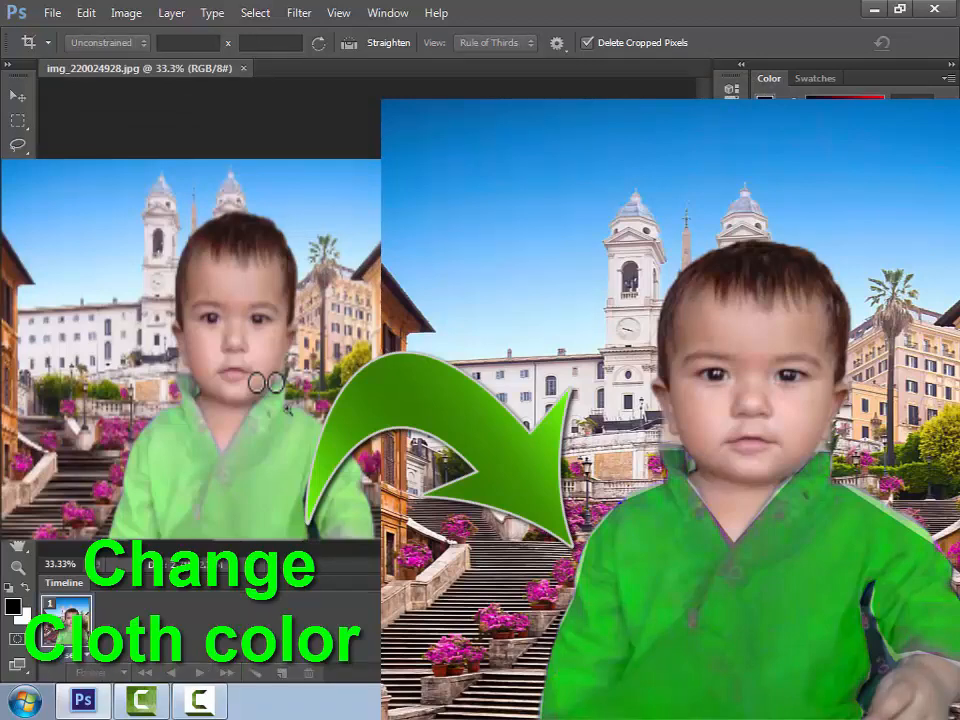
{"action": "key", "text": "Return"}
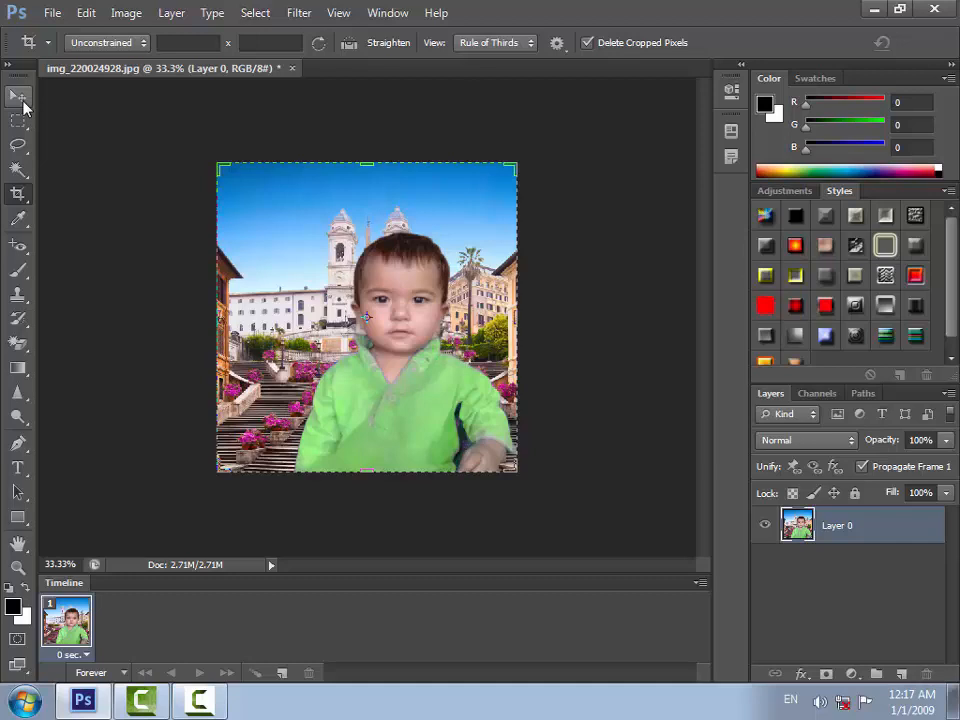
With the Pen tool in Path mode, trace the green shirt from the photo's left collar tip over the shoulder and down the outer sleeve.
{"action": "left_click", "coordinate": [22, 448]}
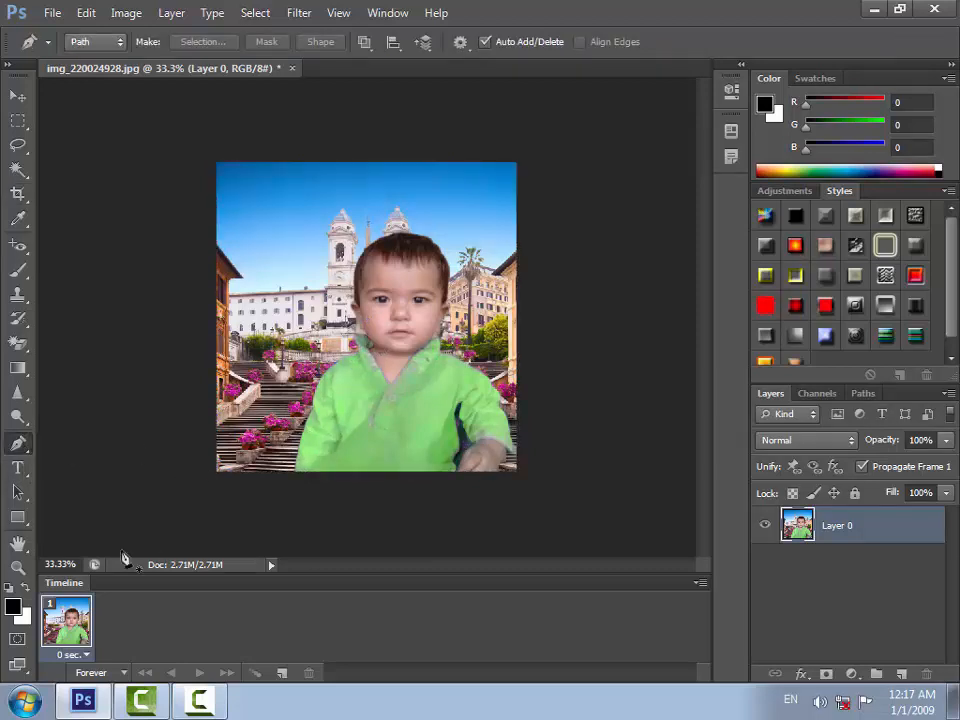
{"action": "left_click", "coordinate": [19, 567]}
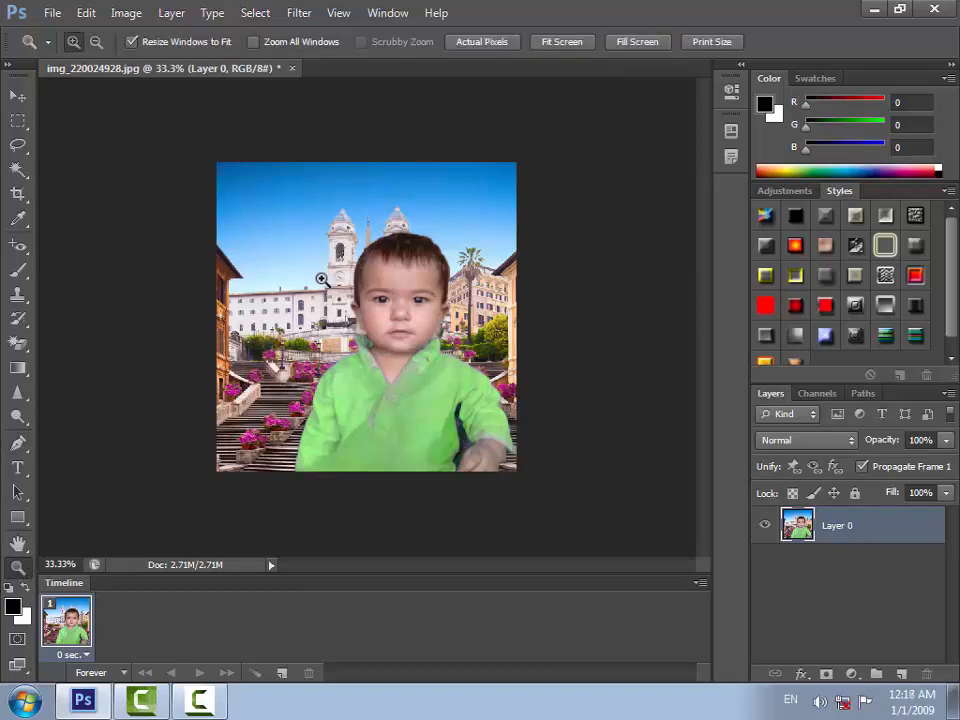
{"action": "left_click", "coordinate": [340, 316]}
{"action": "left_click", "coordinate": [334, 322]}
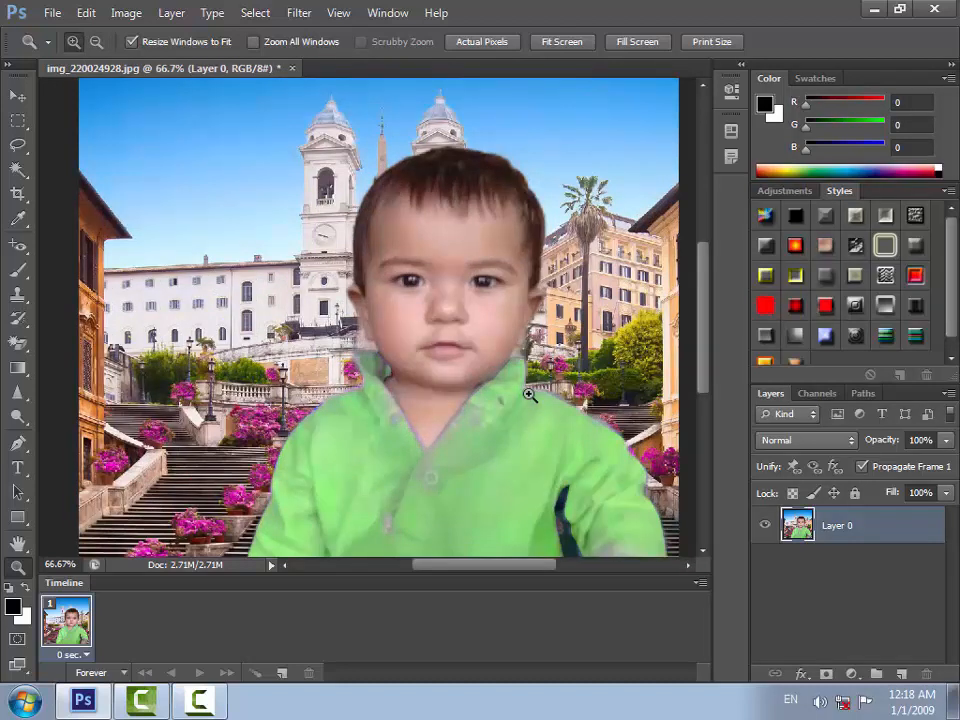
{"action": "left_click", "coordinate": [19, 443]}
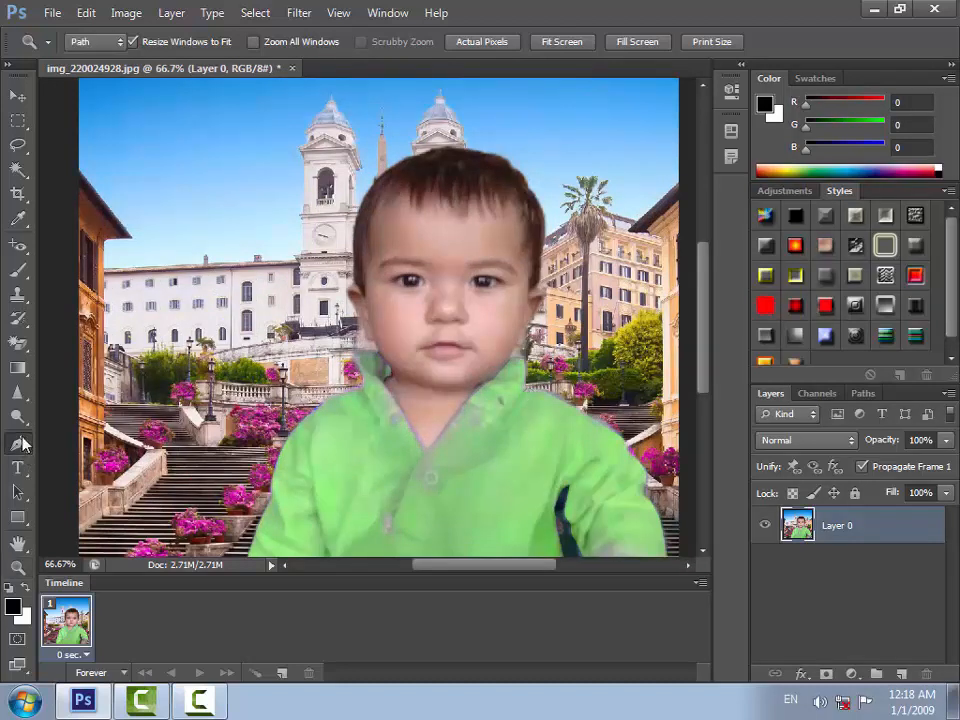
{"action": "left_click", "coordinate": [381, 358]}
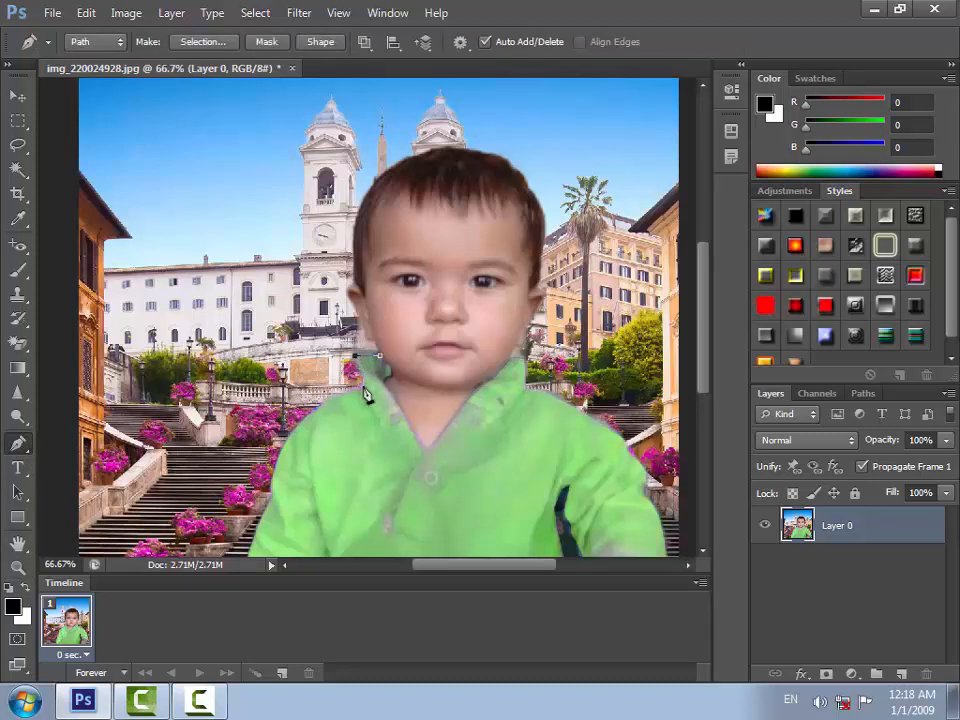
{"action": "left_click", "coordinate": [360, 389]}
{"action": "left_click", "coordinate": [319, 412]}
{"action": "left_click", "coordinate": [285, 442]}
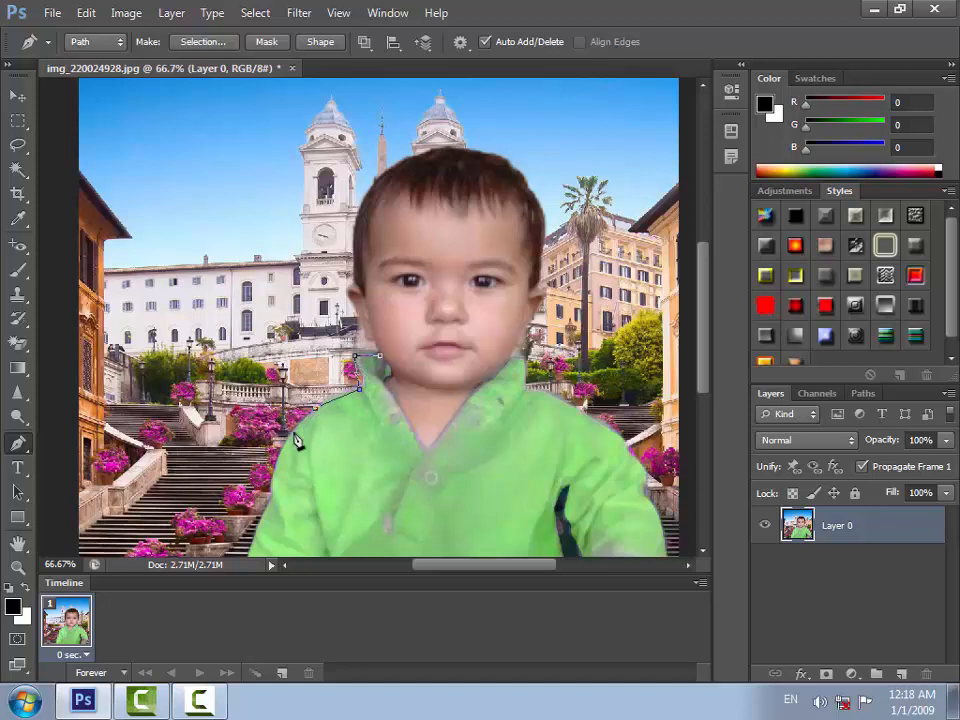
{"action": "left_click", "coordinate": [271, 503]}
Continue the path down the left sleeve to its lower end and along the photo's bottom edge to the dark gap beside the arm.
{"action": "scroll", "coordinate": [253, 561], "scroll_direction": "down", "scroll_amount": 3}
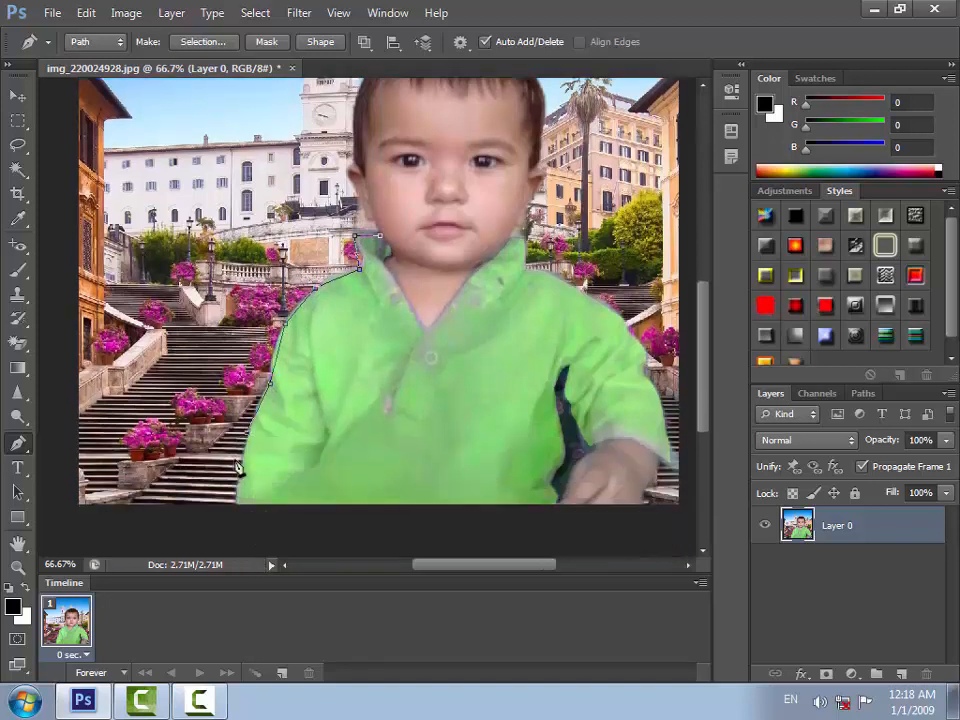
{"action": "left_click", "coordinate": [238, 468]}
{"action": "left_click", "coordinate": [241, 503]}
{"action": "left_click", "coordinate": [557, 503]}
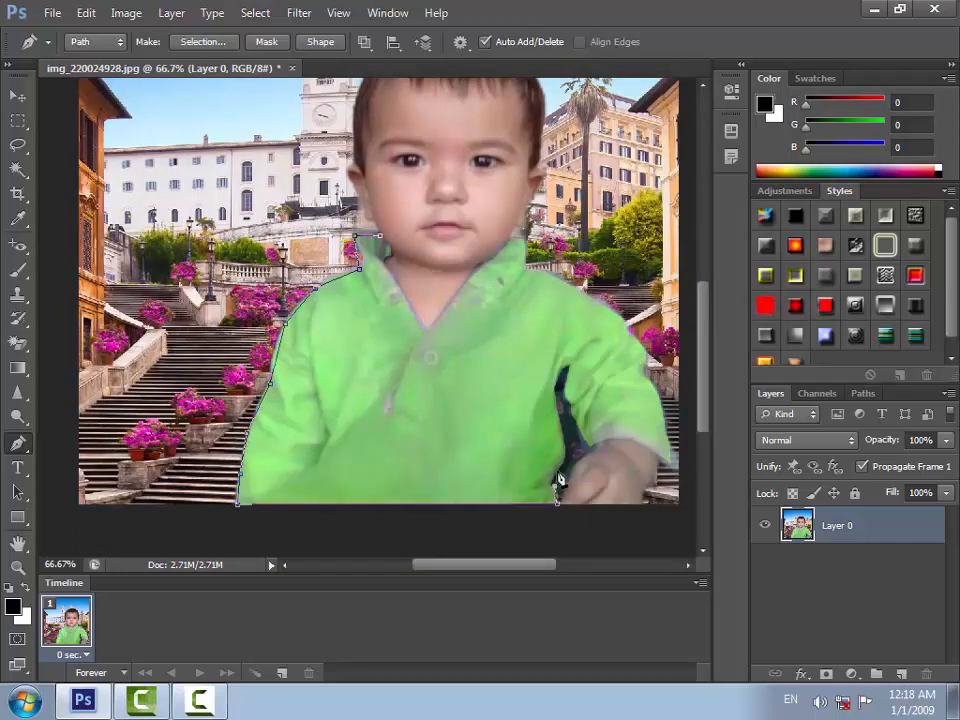
Trace the path up and around the dark gap between shirt body and right sleeve, and along the sleeve cuff above the hand.
{"action": "left_click", "coordinate": [560, 467]}
{"action": "left_click", "coordinate": [566, 445]}
{"action": "left_click", "coordinate": [558, 413]}
{"action": "left_click", "coordinate": [566, 368]}
{"action": "left_click", "coordinate": [612, 436]}
{"action": "left_click", "coordinate": [656, 447]}
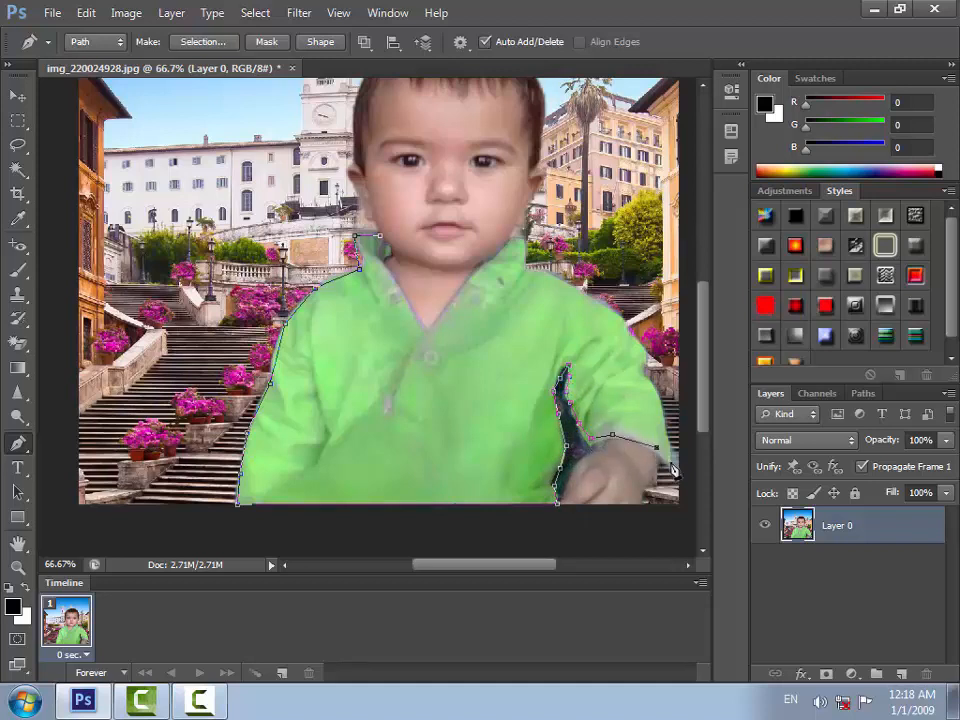
Continue the path up the outside of the right sleeve, over the shoulder and around the right collar tip.
{"action": "left_click", "coordinate": [671, 463]}
{"action": "left_click", "coordinate": [658, 389]}
{"action": "left_click", "coordinate": [646, 368]}
{"action": "left_click", "coordinate": [648, 350]}
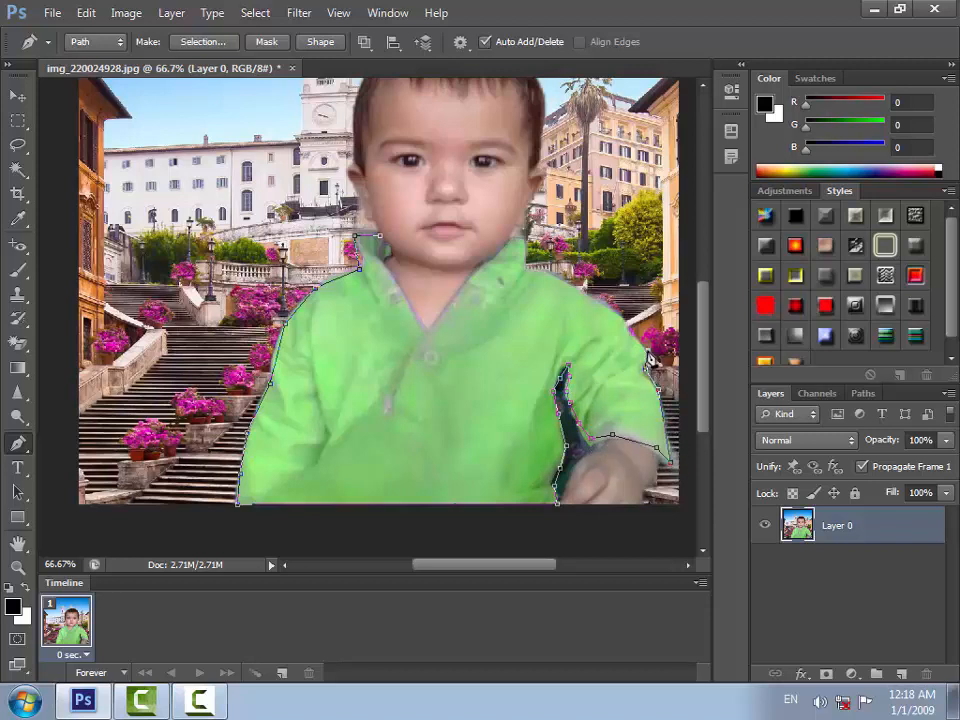
{"action": "left_click", "coordinate": [627, 328]}
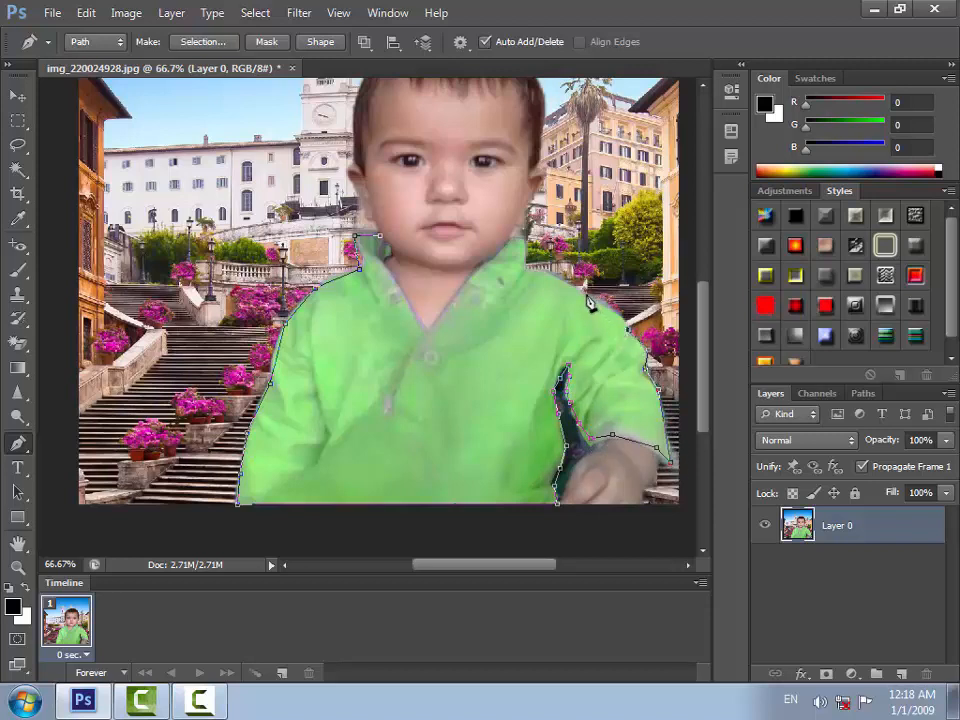
{"action": "left_click", "coordinate": [537, 272]}
{"action": "left_click", "coordinate": [514, 241]}
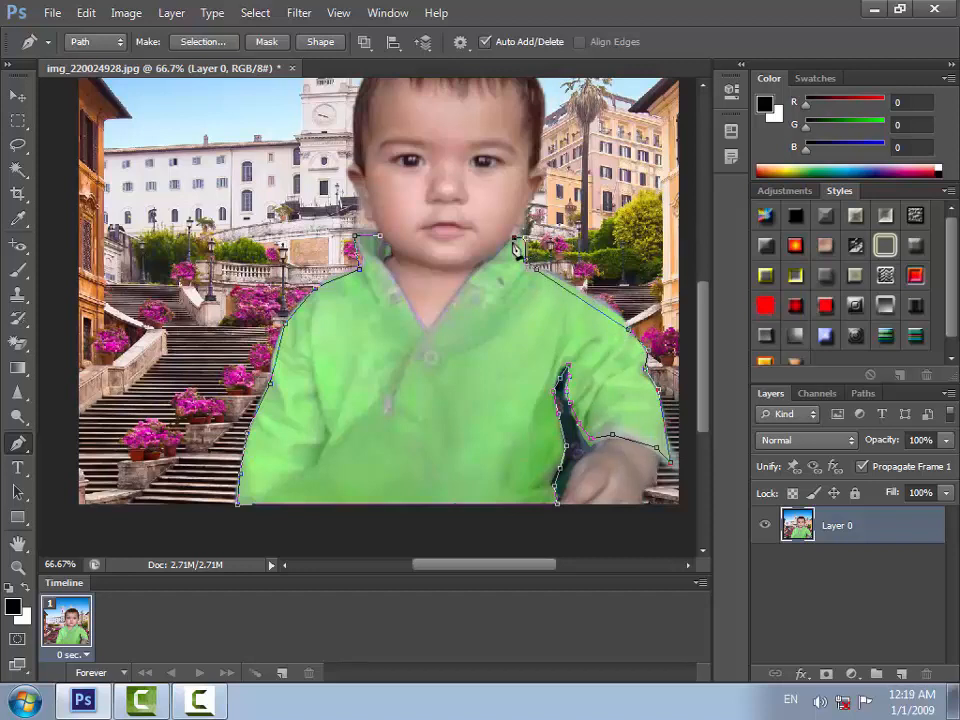
Trace the V-shaped neckline down and back up to the left collar, closing the shirt path.
{"action": "left_click", "coordinate": [430, 331]}
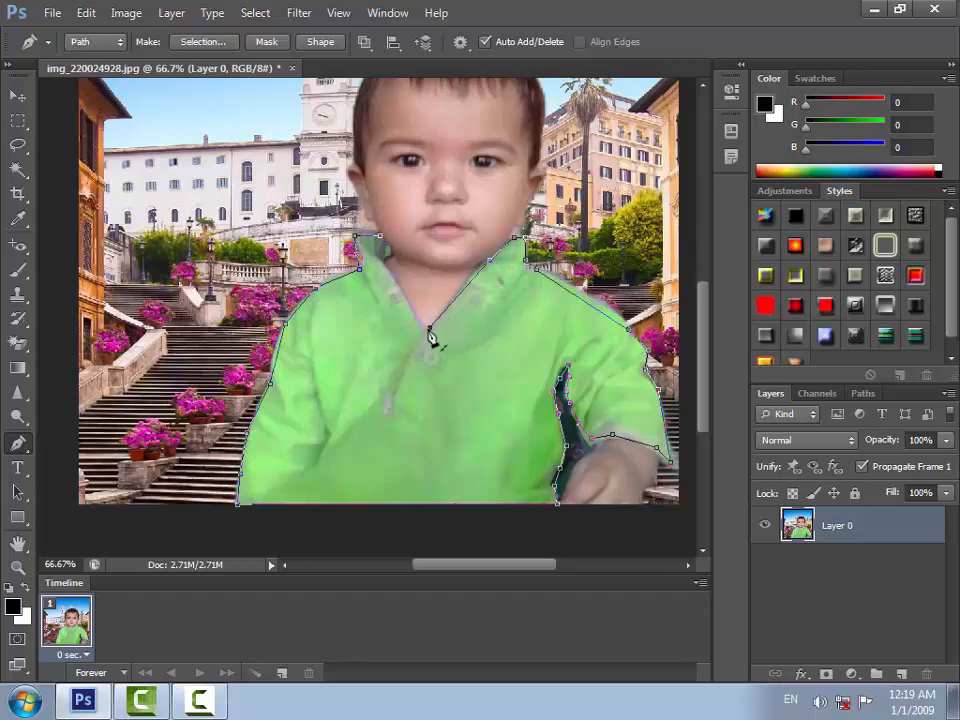
{"action": "left_click", "coordinate": [384, 262]}
{"action": "left_click", "coordinate": [384, 246]}
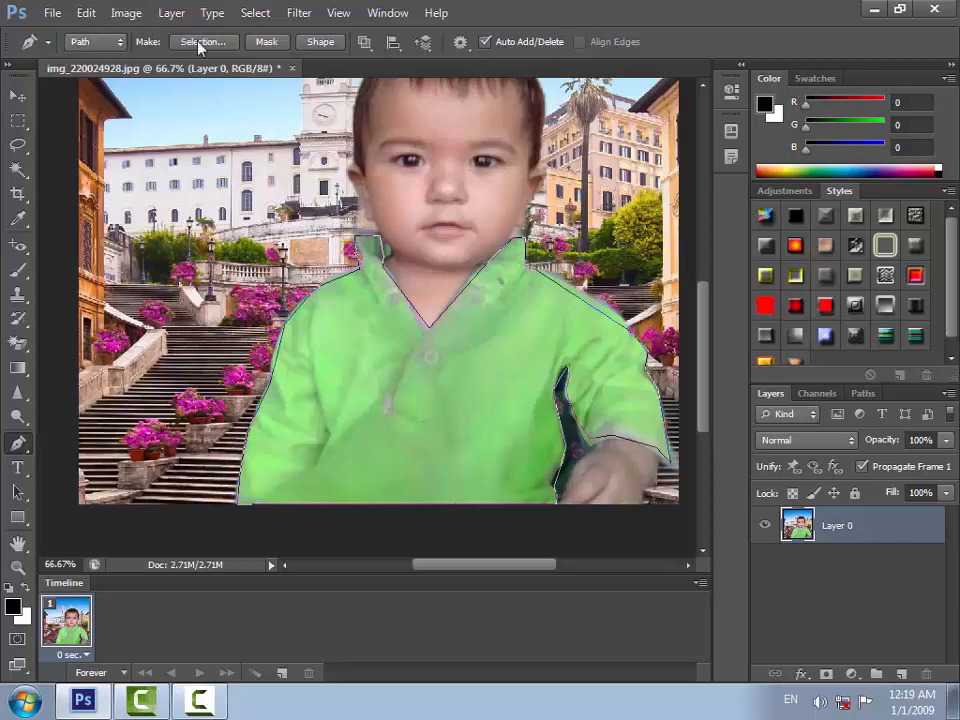
Convert the shirt path into a new anti-aliased selection with a feather radius of 0 pixels.
{"action": "right_click", "coordinate": [398, 367]}
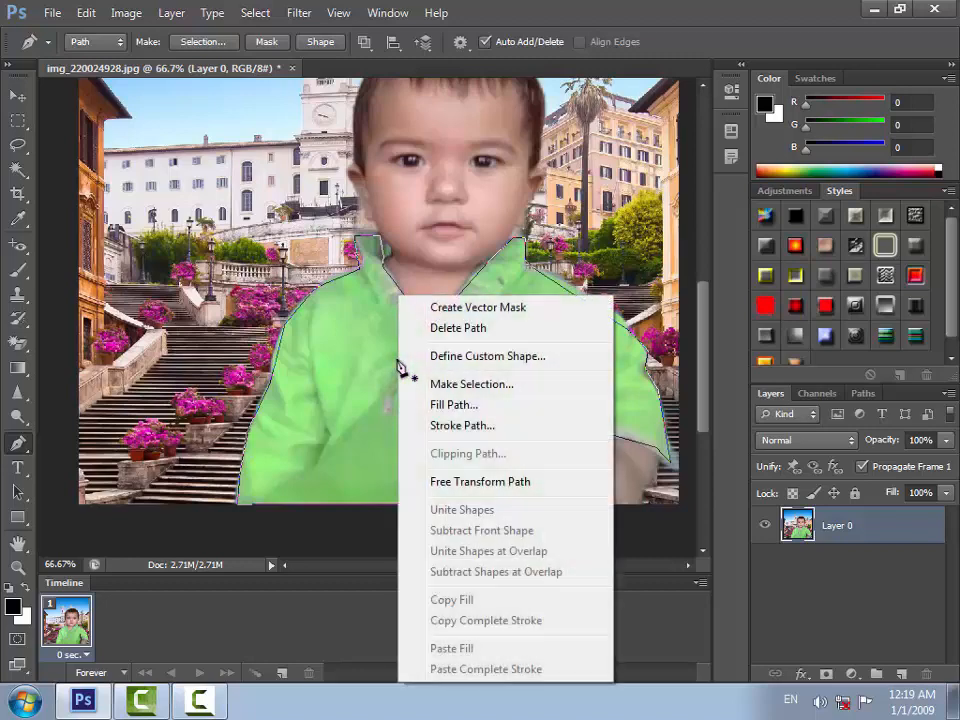
{"action": "left_click", "coordinate": [445, 388]}
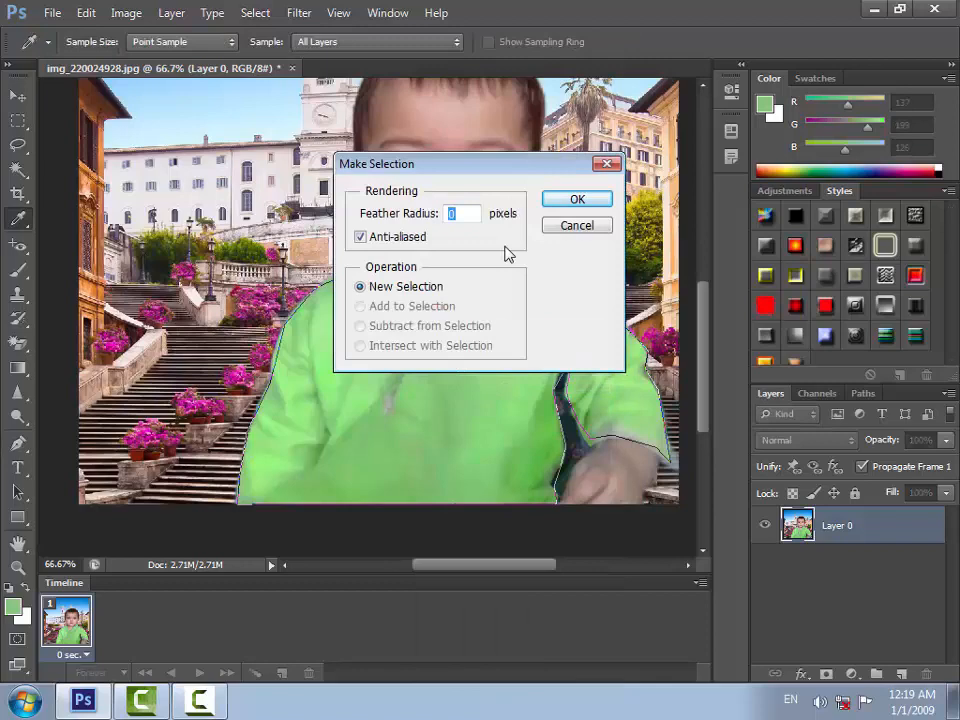
{"action": "left_click", "coordinate": [563, 199]}
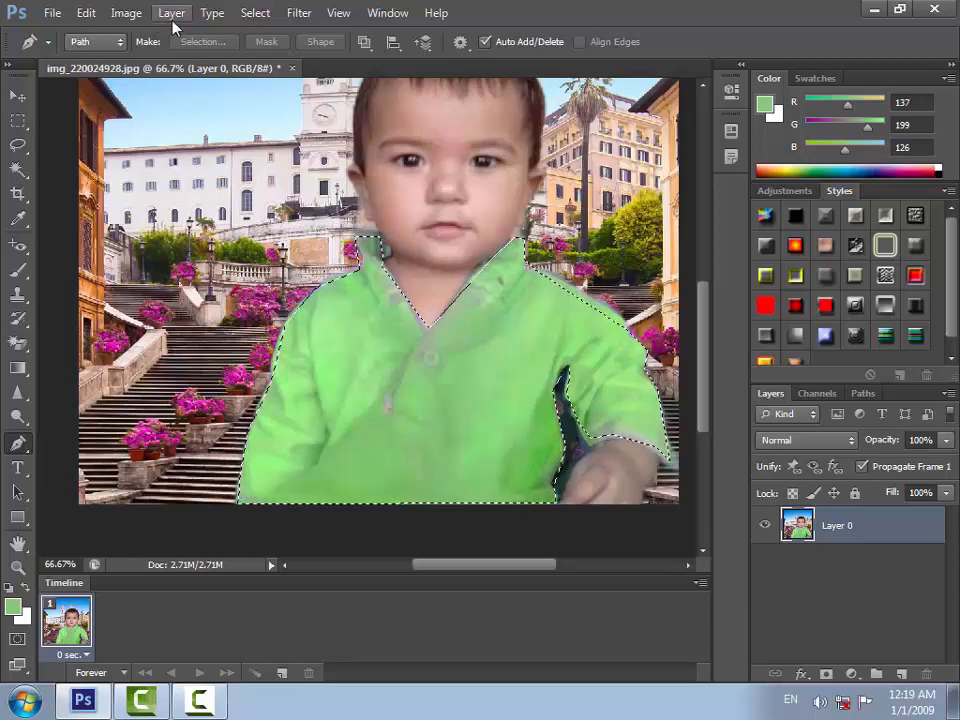
Apply a Hue/Saturation adjustment to the selected shirt with Hue +13, Saturation +59 and Lightness -40.
{"action": "left_click", "coordinate": [139, 21]}
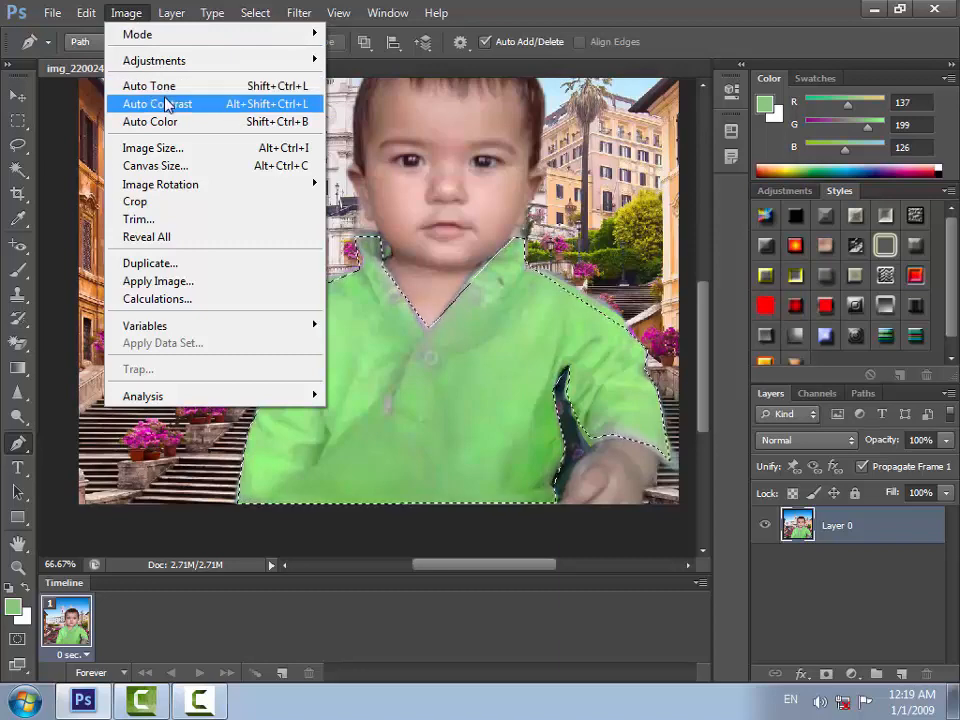
{"action": "mouse_move", "coordinate": [155, 62]}
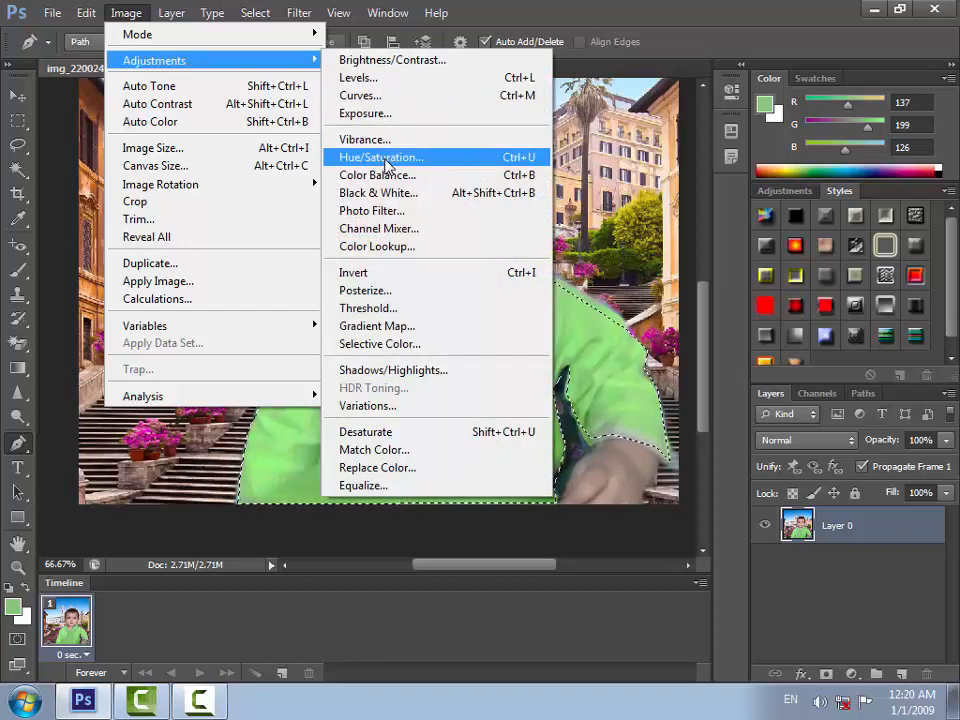
{"action": "left_click", "coordinate": [384, 160]}
{"action": "left_click_drag", "start_coordinate": [636, 170], "coordinate": [688, 224]}
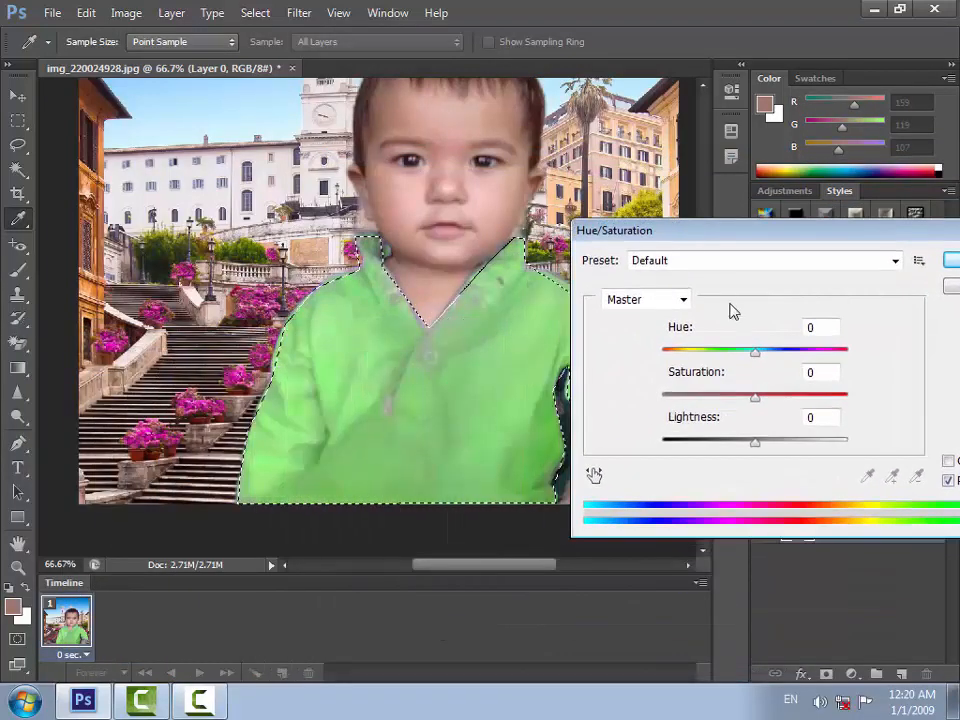
{"action": "left_click_drag", "start_coordinate": [756, 353], "coordinate": [697, 355]}
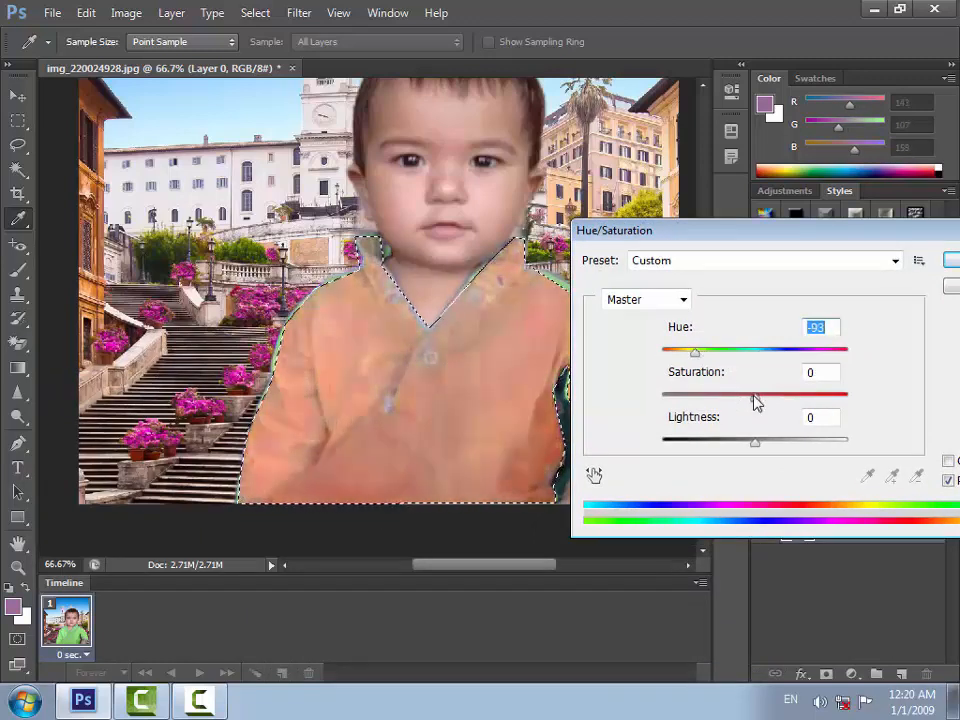
{"action": "left_click_drag", "start_coordinate": [754, 399], "coordinate": [810, 411]}
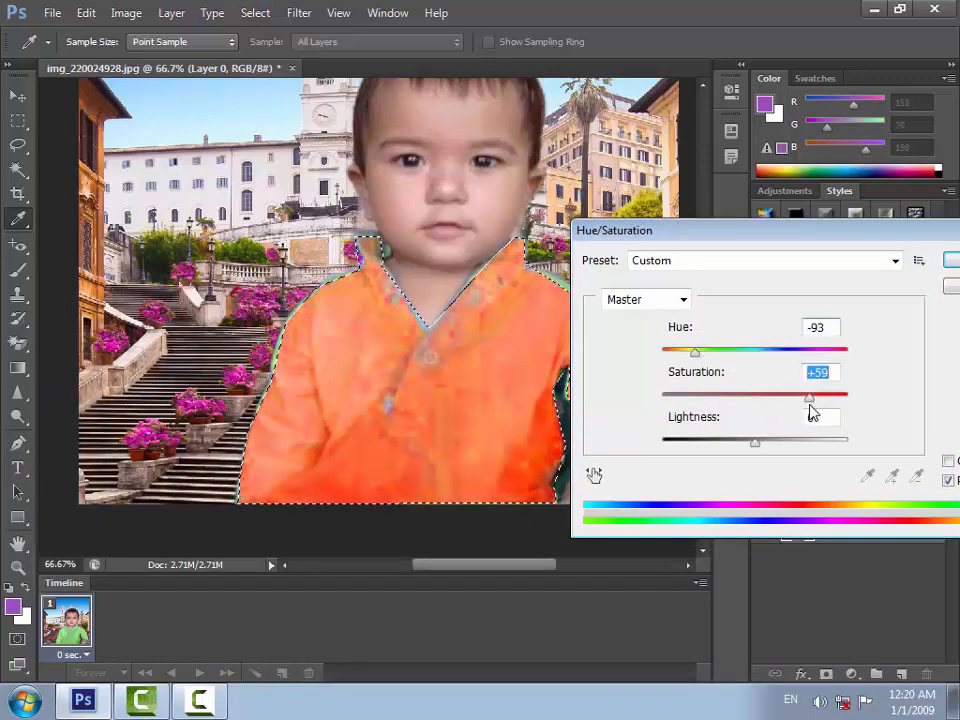
{"action": "left_click_drag", "start_coordinate": [756, 446], "coordinate": [717, 446]}
{"action": "left_click_drag", "start_coordinate": [695, 360], "coordinate": [771, 377]}
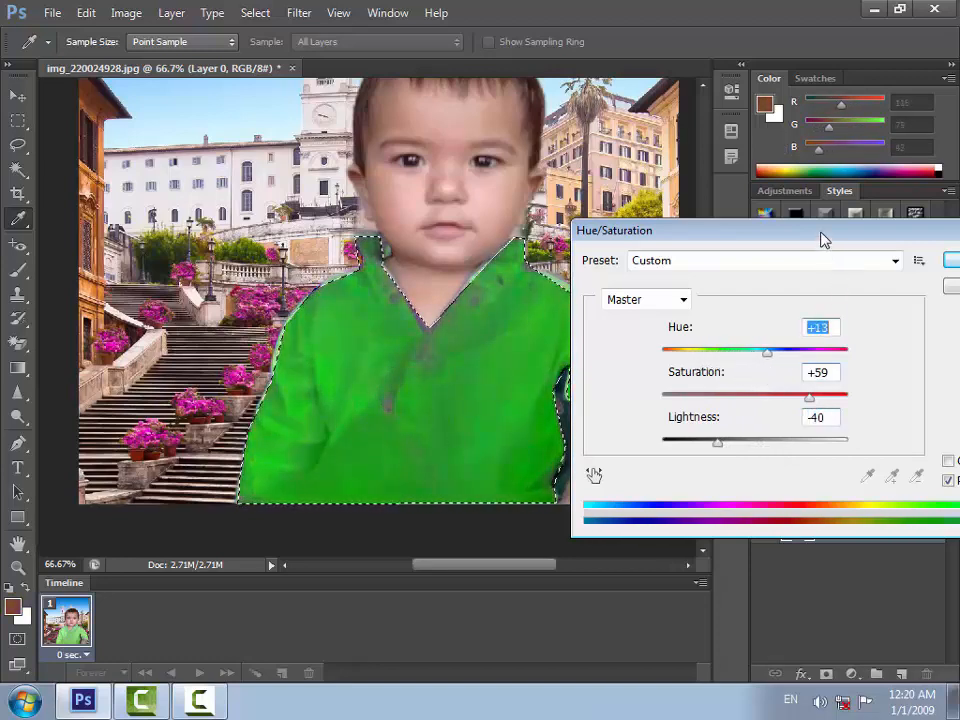
{"action": "left_click_drag", "start_coordinate": [823, 240], "coordinate": [736, 236]}
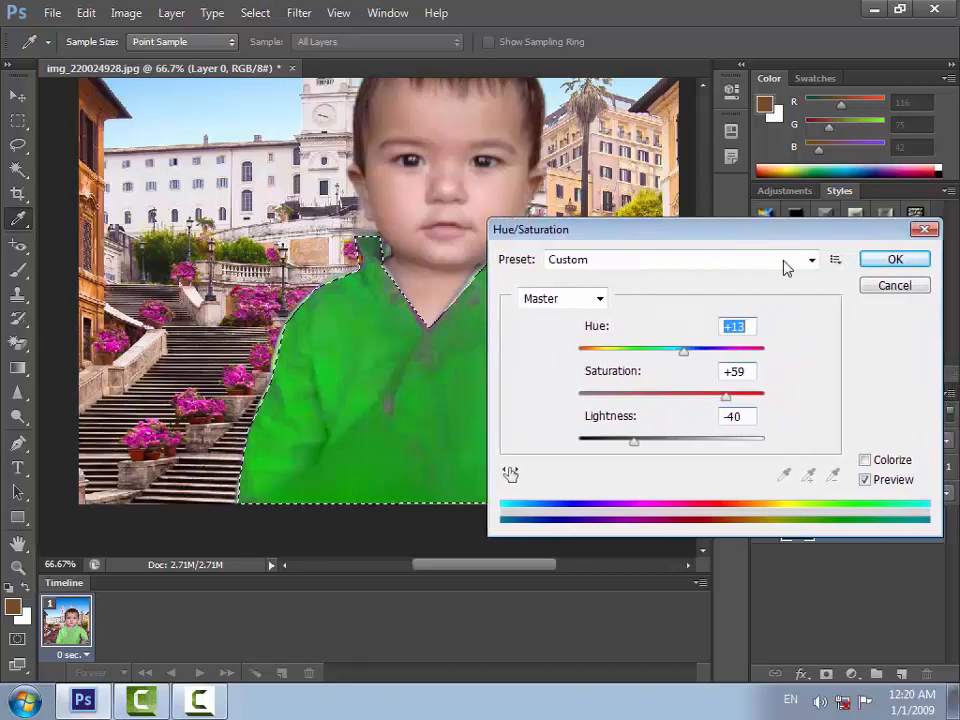
{"action": "left_click", "coordinate": [895, 260]}
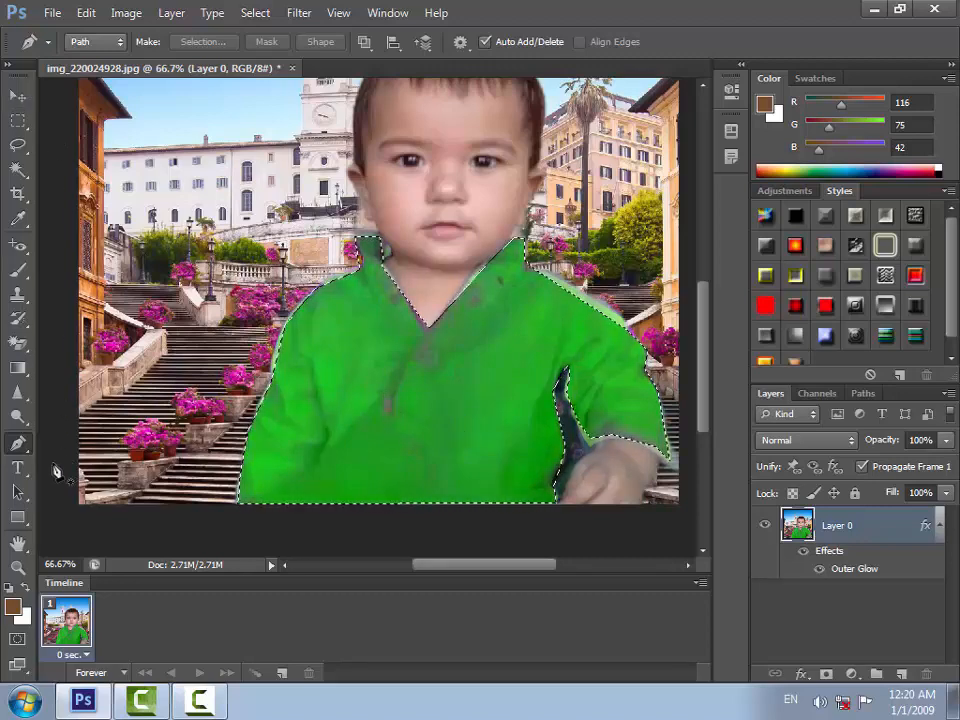
Switch to the Move tool and set up saving the photo to the Desktop as img_220024928.jpg in JPEG format.
{"action": "double_click", "coordinate": [20, 568]}
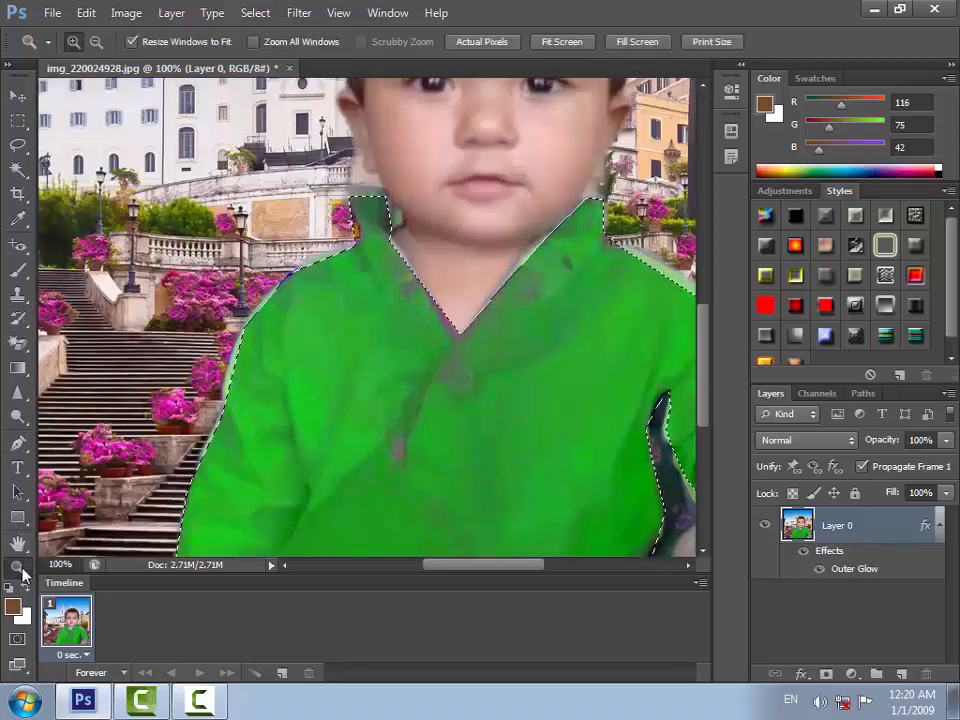
{"action": "left_click", "coordinate": [96, 42]}
{"action": "left_click", "coordinate": [321, 280]}
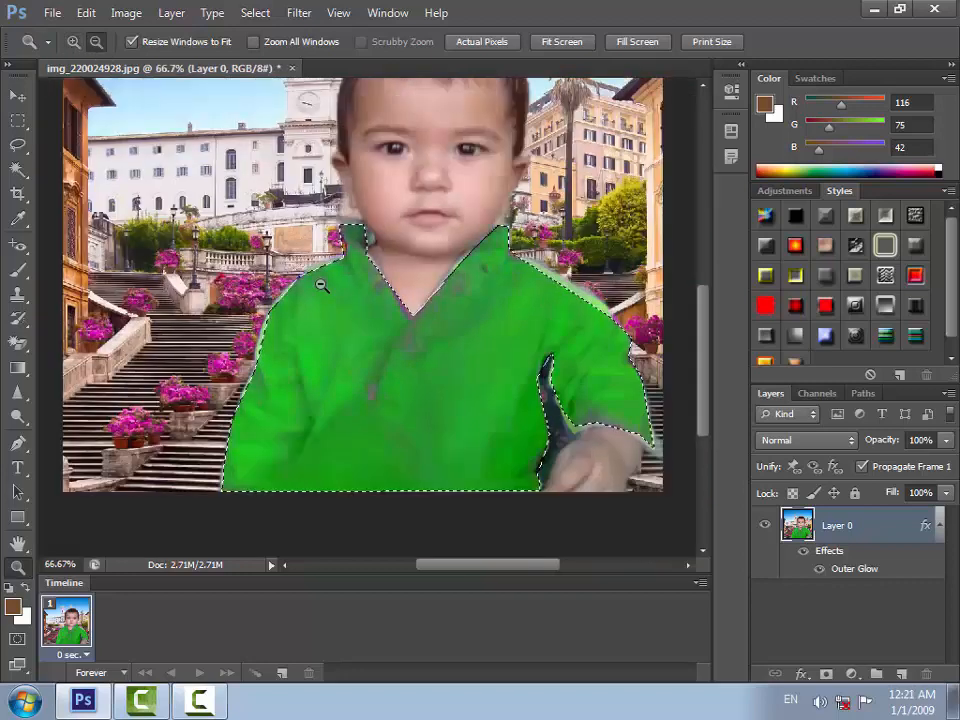
{"action": "left_click", "coordinate": [321, 286]}
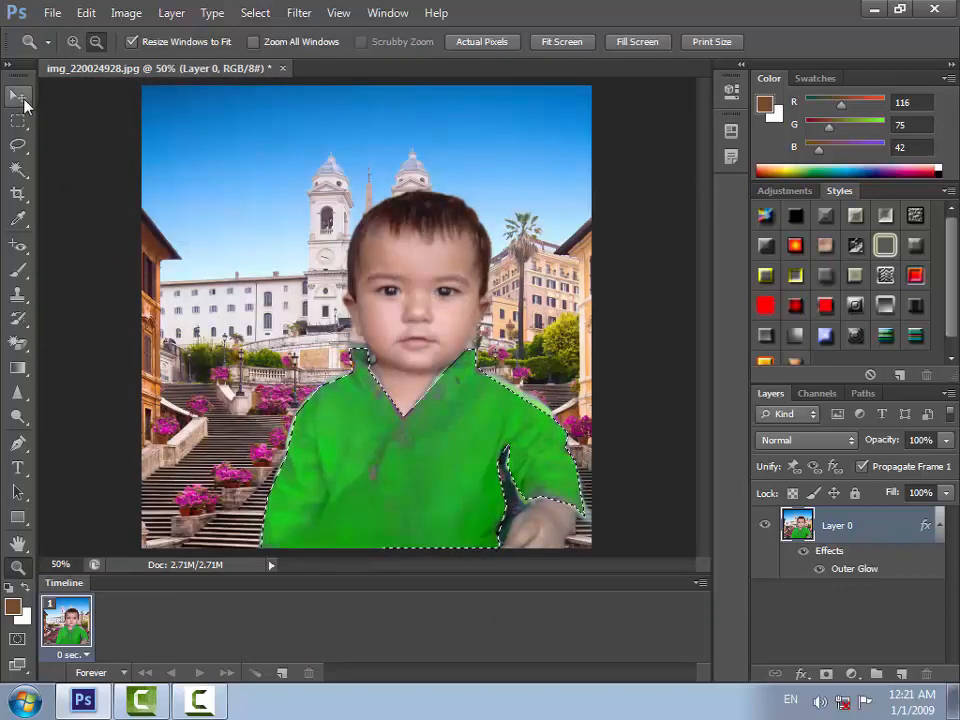
{"action": "left_click", "coordinate": [19, 97]}
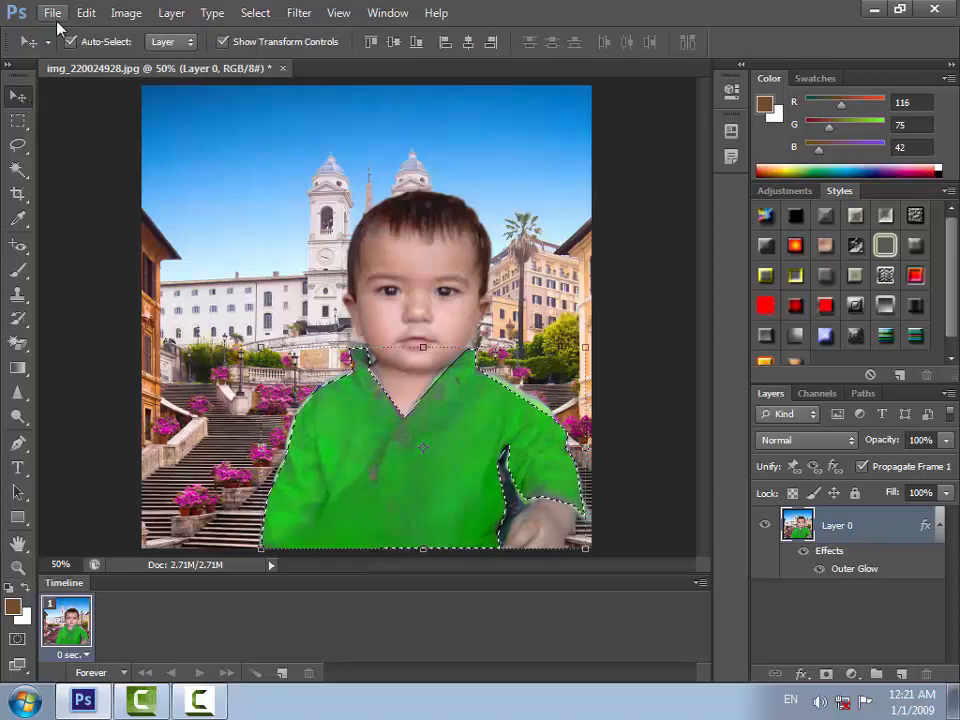
{"action": "left_click", "coordinate": [53, 17]}
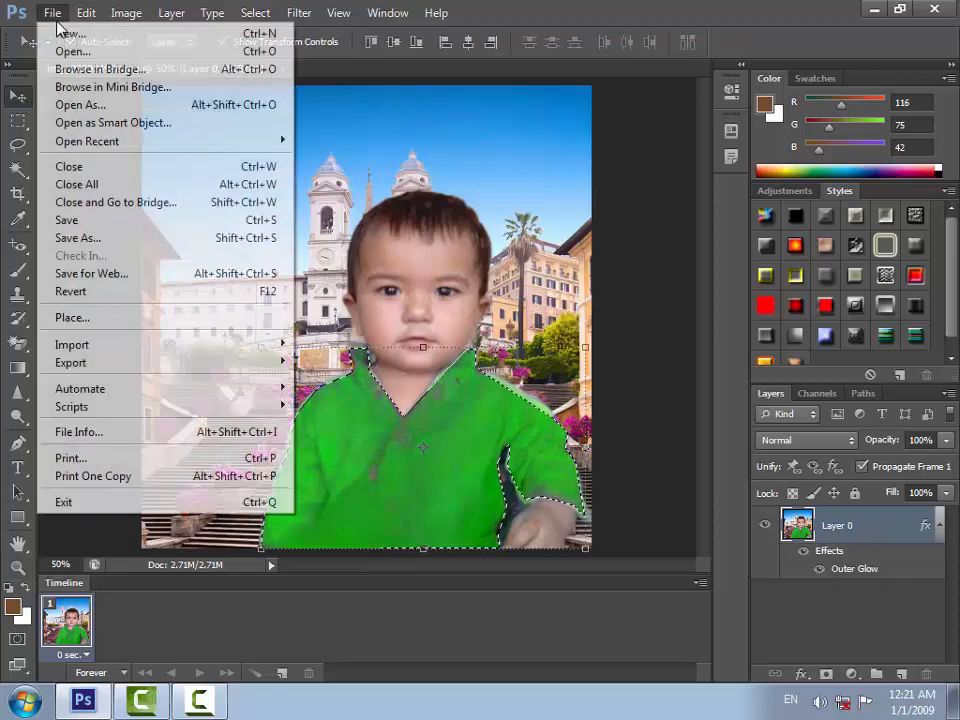
{"action": "left_click", "coordinate": [107, 221]}
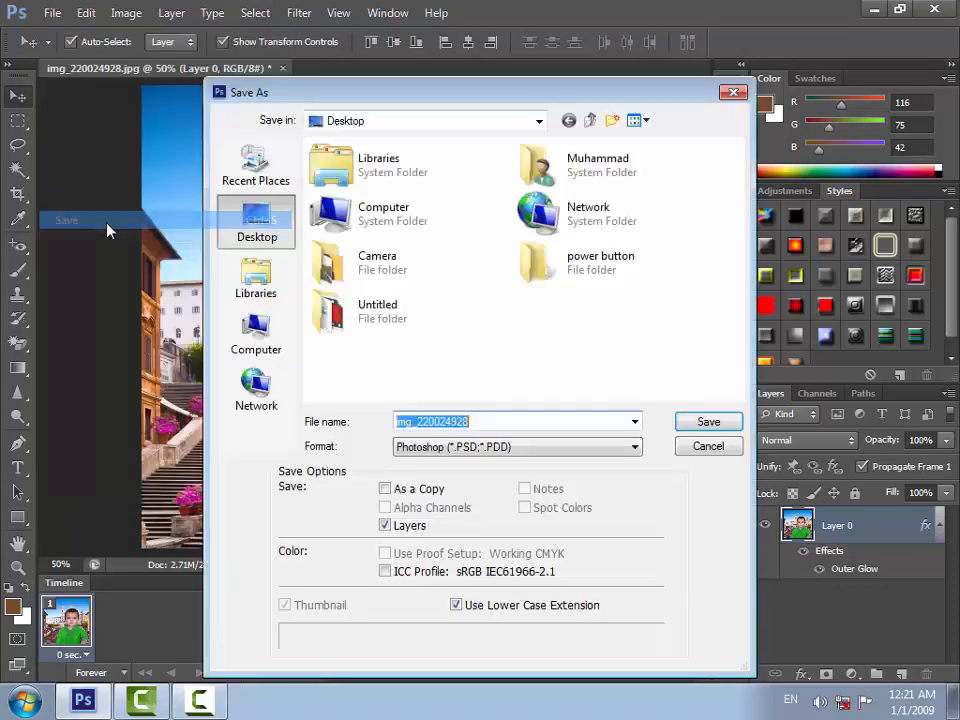
{"action": "left_click", "coordinate": [532, 452]}
{"action": "left_click", "coordinate": [529, 450]}
{"action": "left_click", "coordinate": [527, 454]}
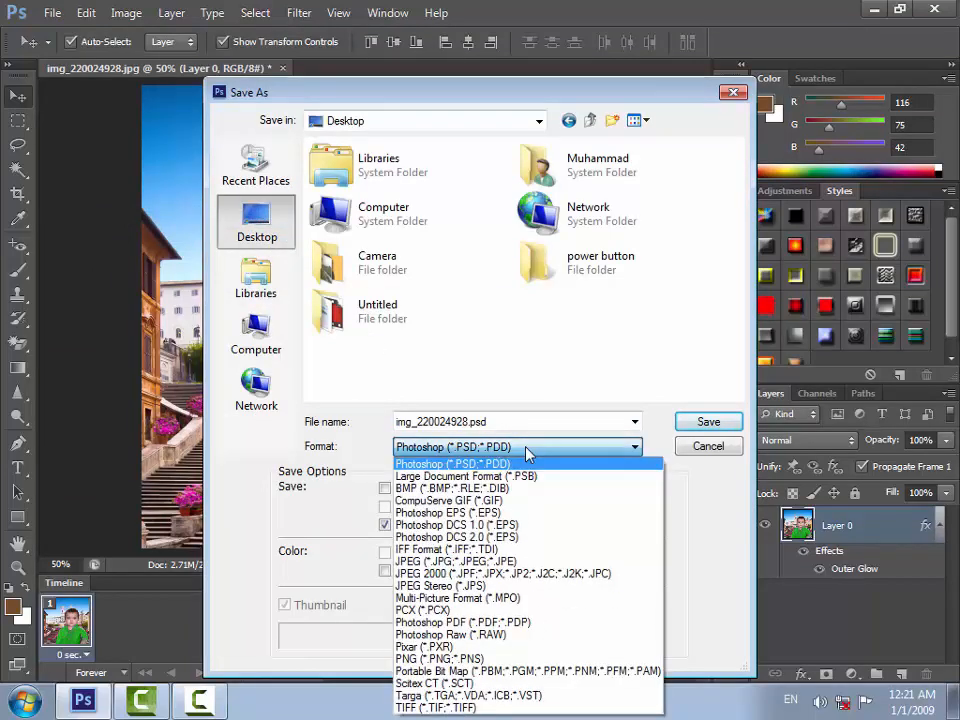
{"action": "left_click", "coordinate": [522, 561]}
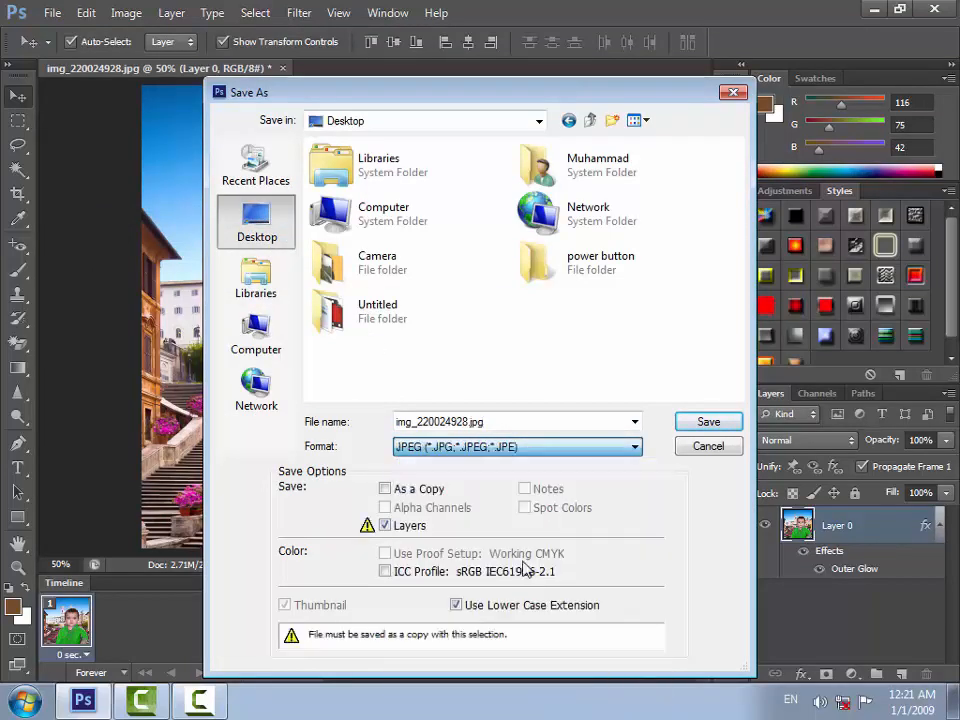
Save the JPEG at Maximum quality 12 in Progressive format with 3 scans.
{"action": "left_click", "coordinate": [686, 427]}
{"action": "left_click", "coordinate": [440, 274]}
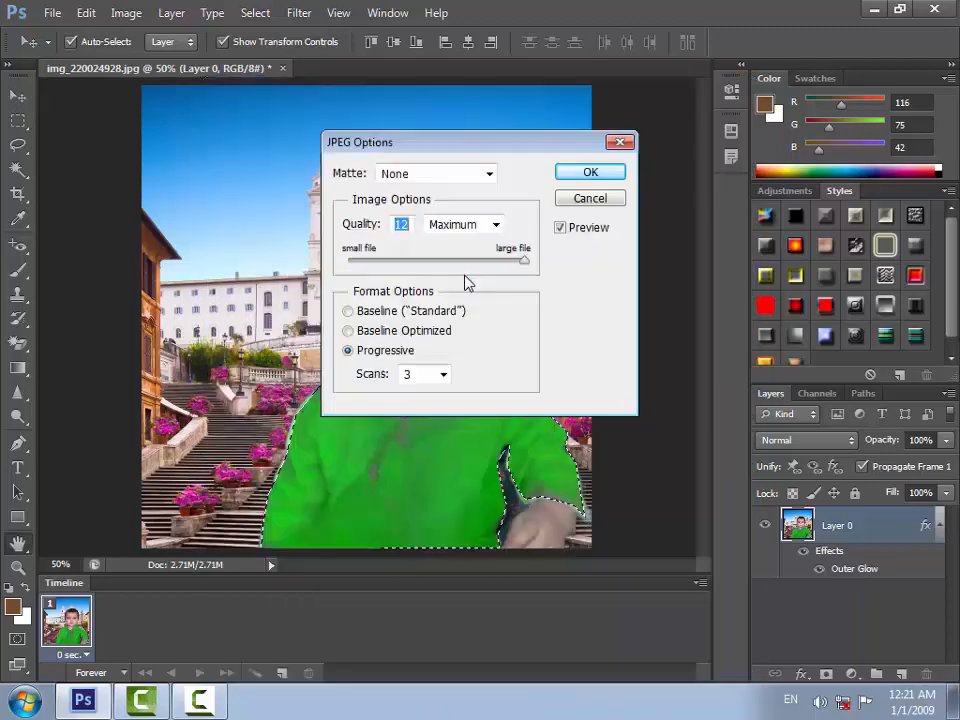
{"action": "left_click", "coordinate": [576, 177]}
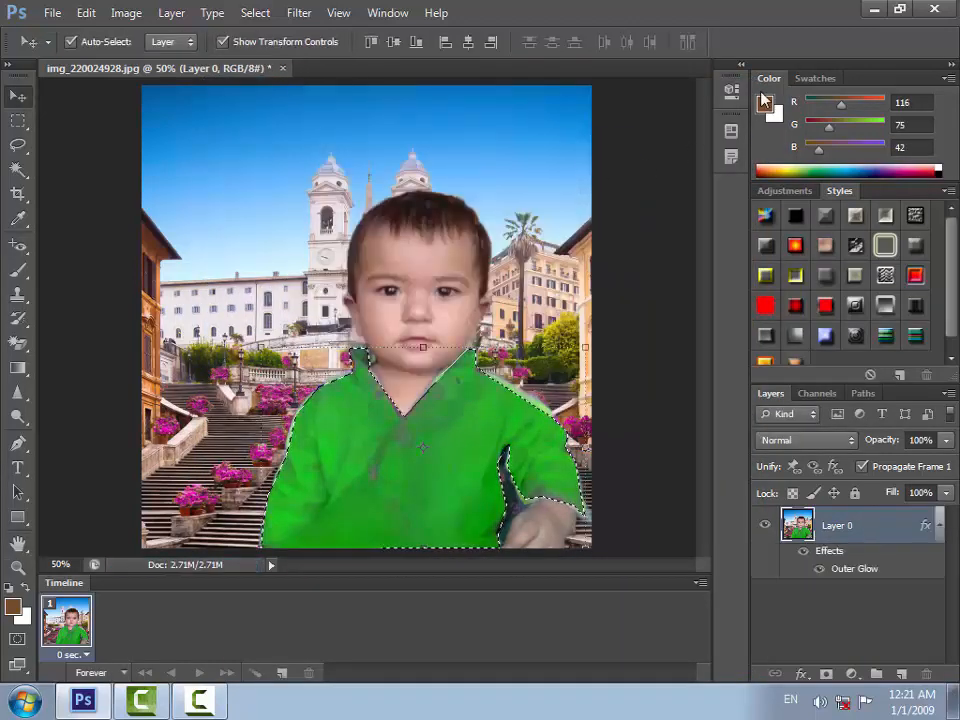
Switch to the Windows desktop and open the saved img_220024928 image in Windows Photo Viewer to check the result.
{"action": "left_click", "coordinate": [874, 10]}
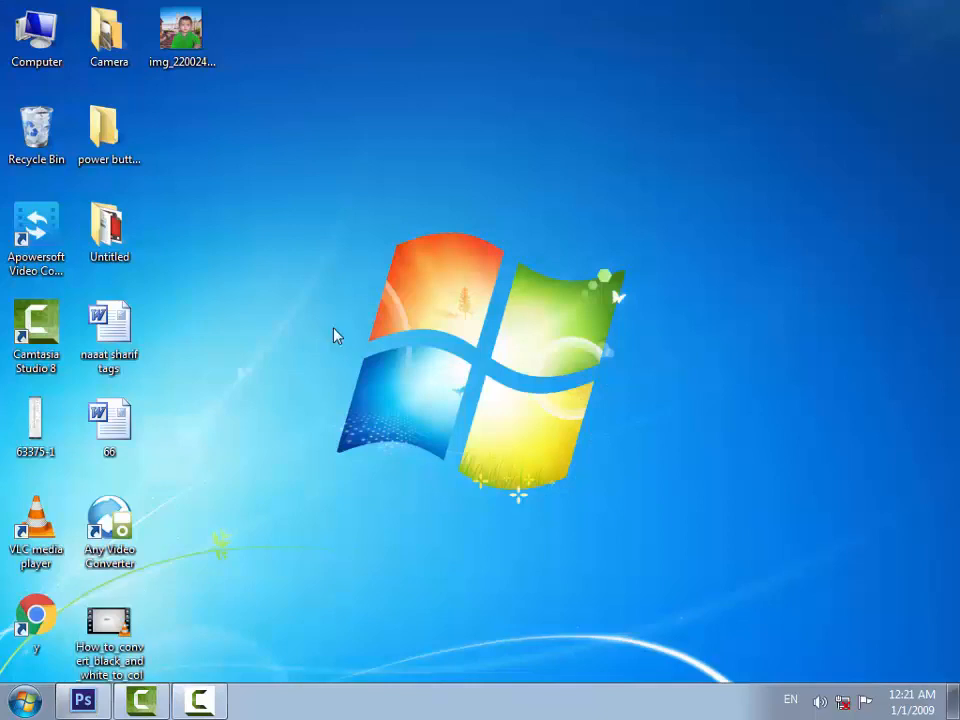
{"action": "double_click", "coordinate": [175, 40]}
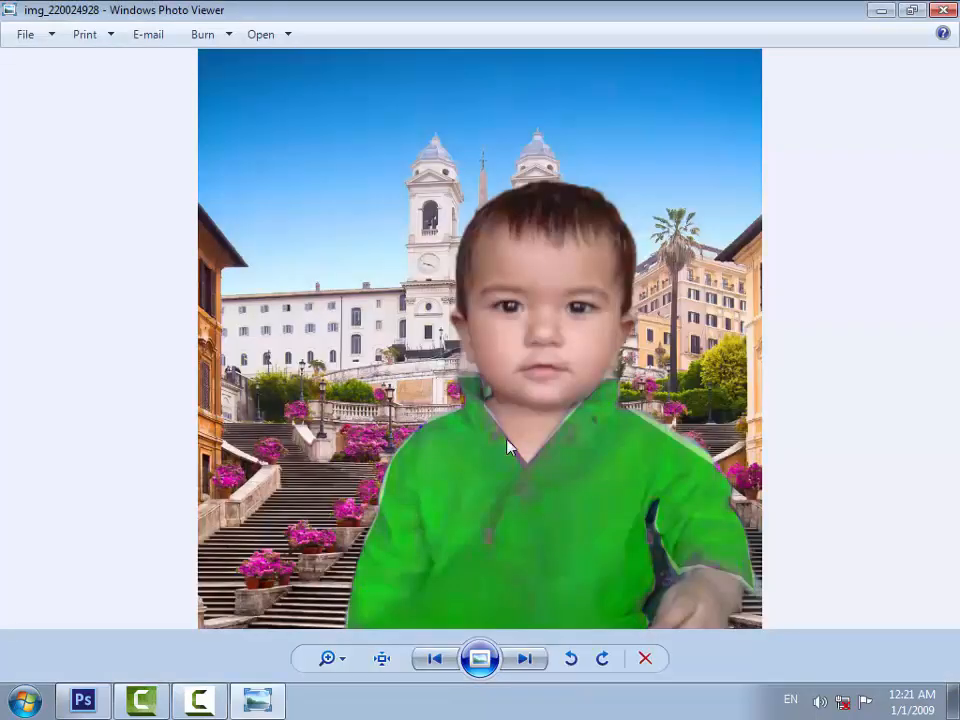